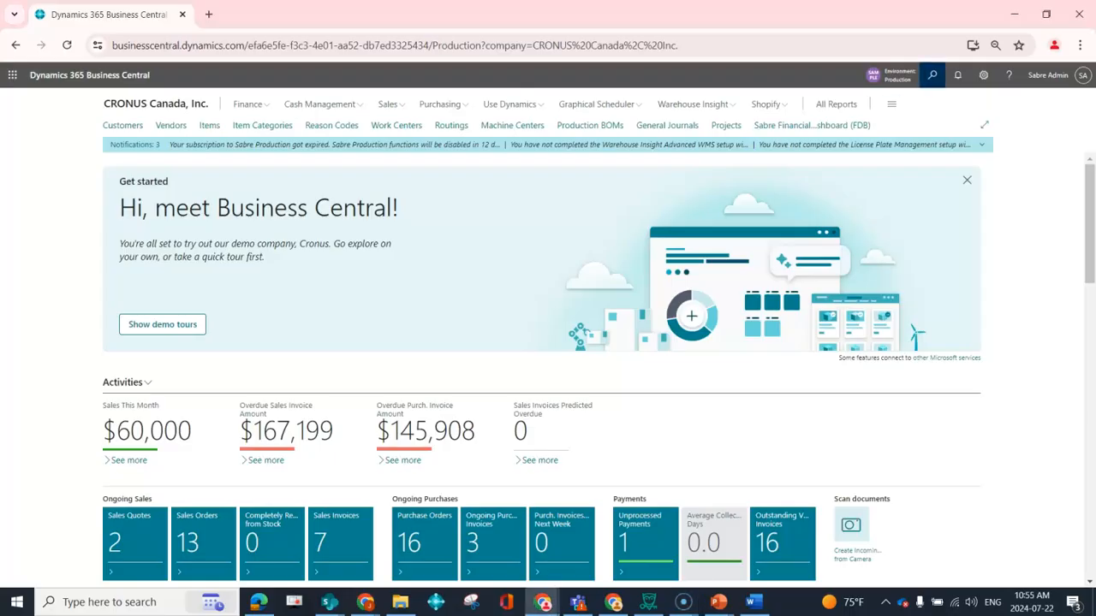
Search for "item ledg" and open the Item Ledger Entries page
click(932, 74)
text(item ledg)
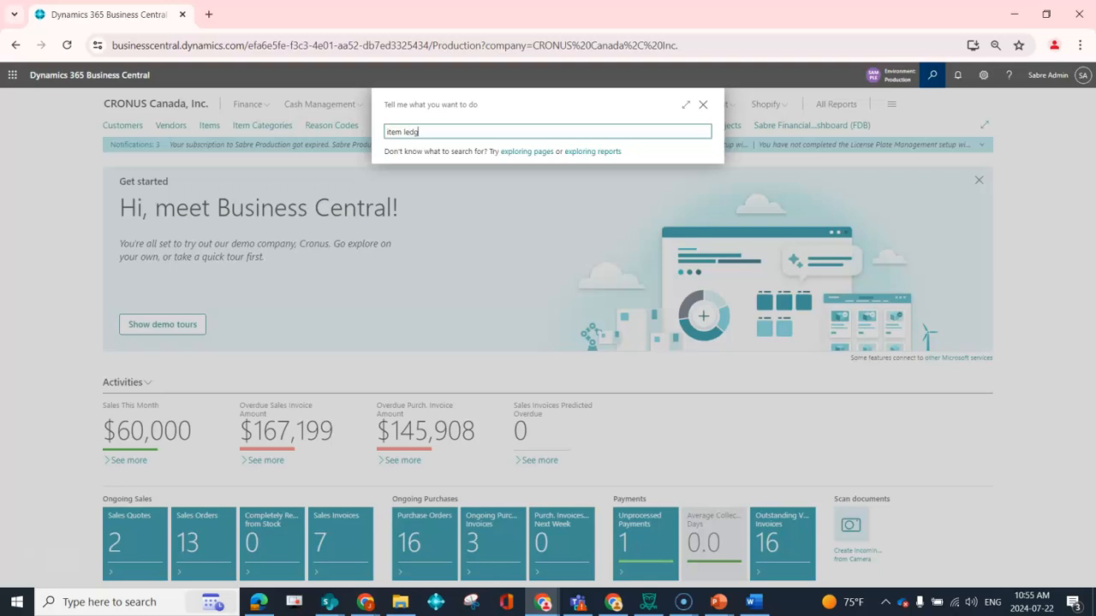
key(Down)
key(Down)
key(Return)
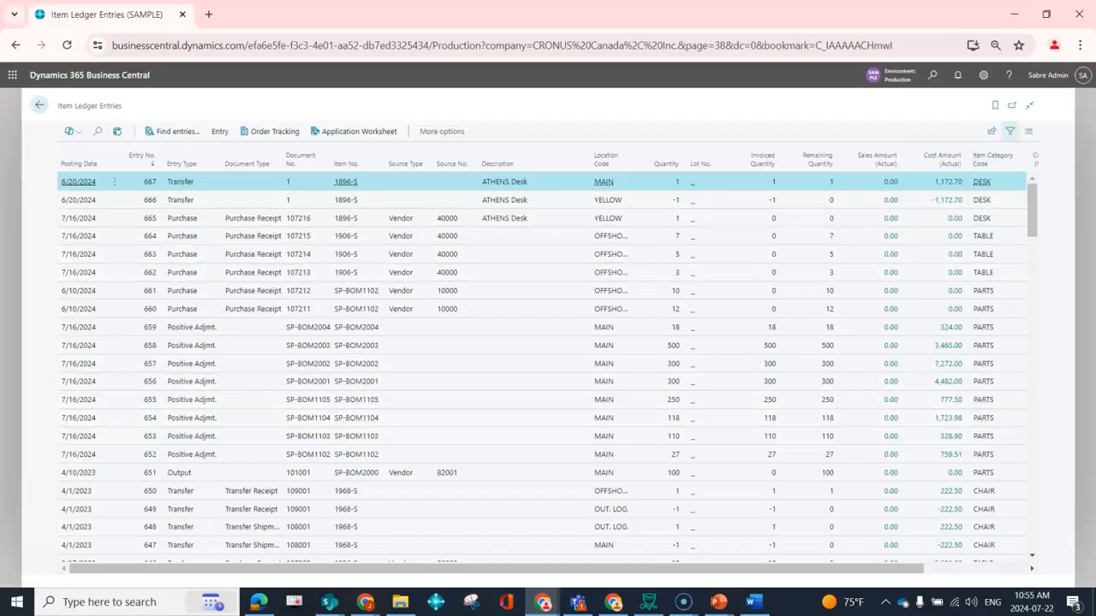
Switch the Item Ledger Entries list to analysis mode with the filter pane hidden
click(1011, 131)
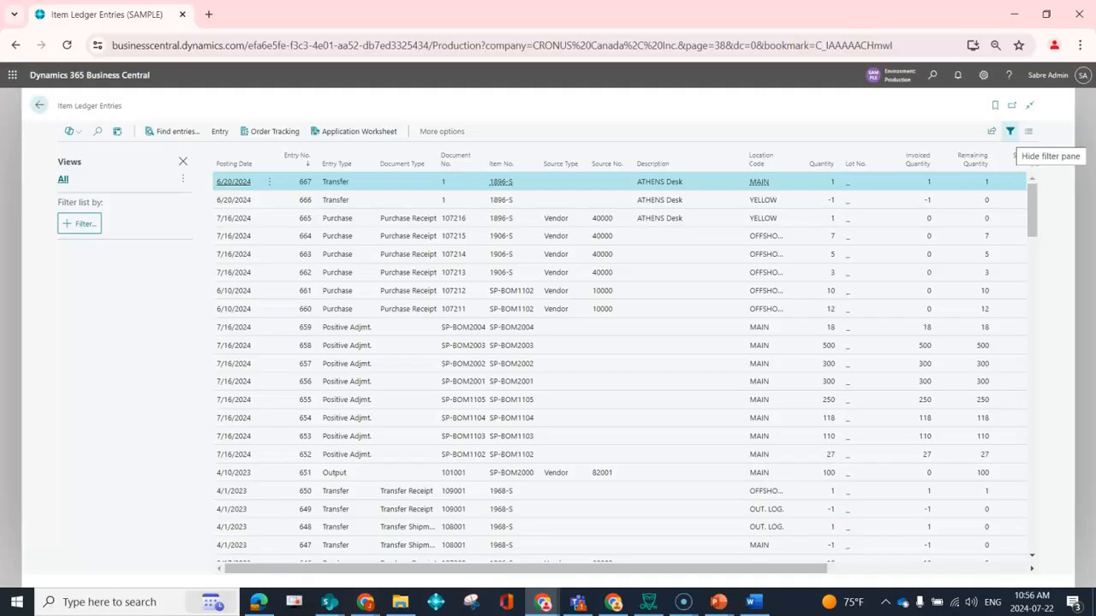
click(1010, 131)
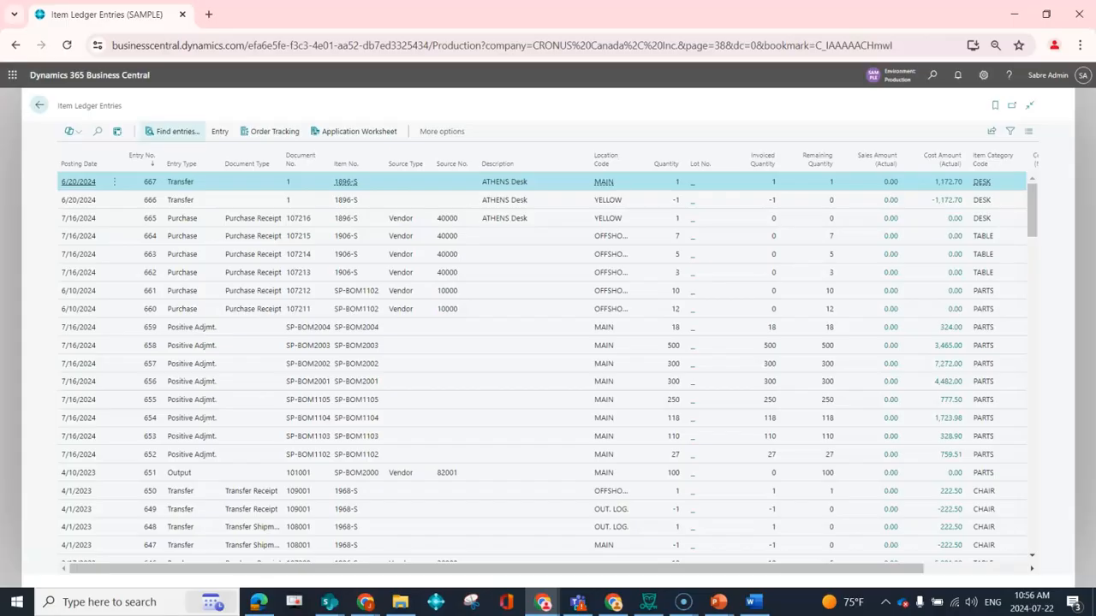
click(117, 131)
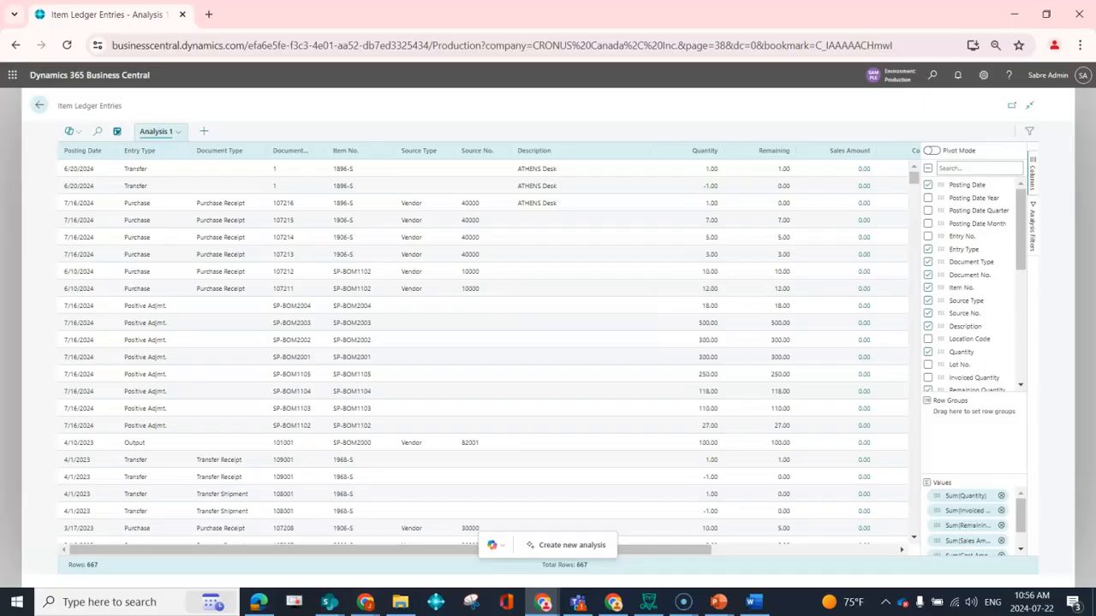
Filter the analysis by Posting Date from January 1 through today with 1/1..t, and close the filter pane
click(1029, 131)
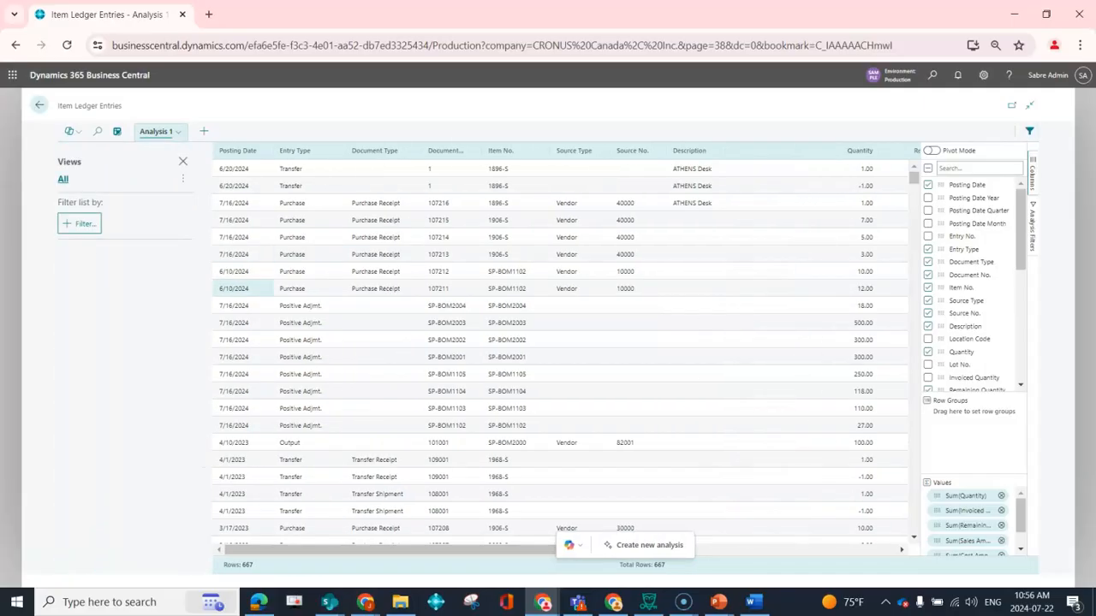
click(79, 223)
click(83, 279)
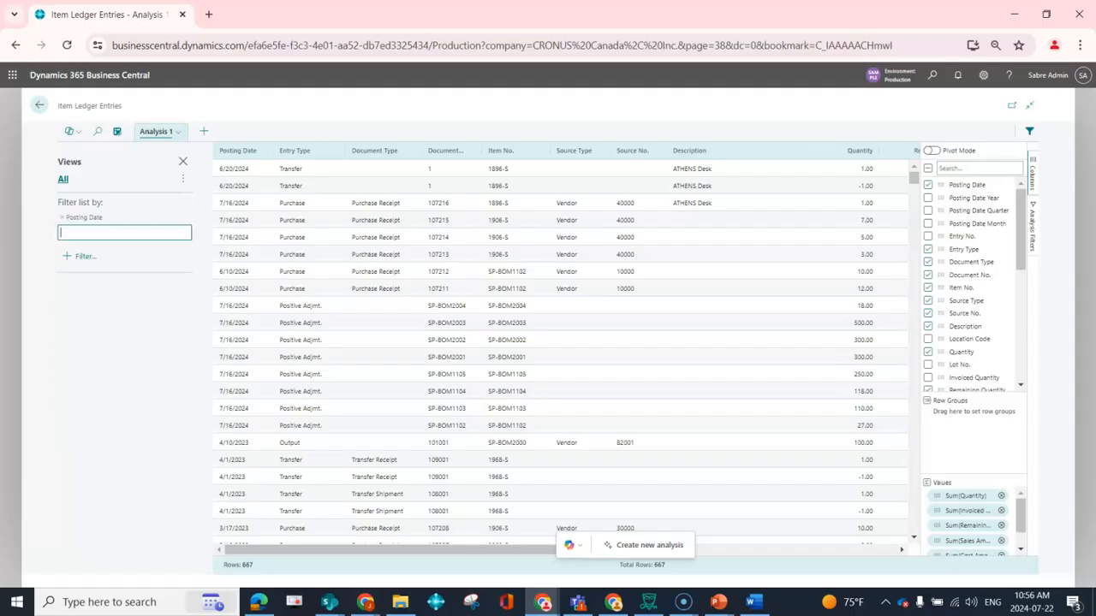
text(1/1..t)
key(Tab)
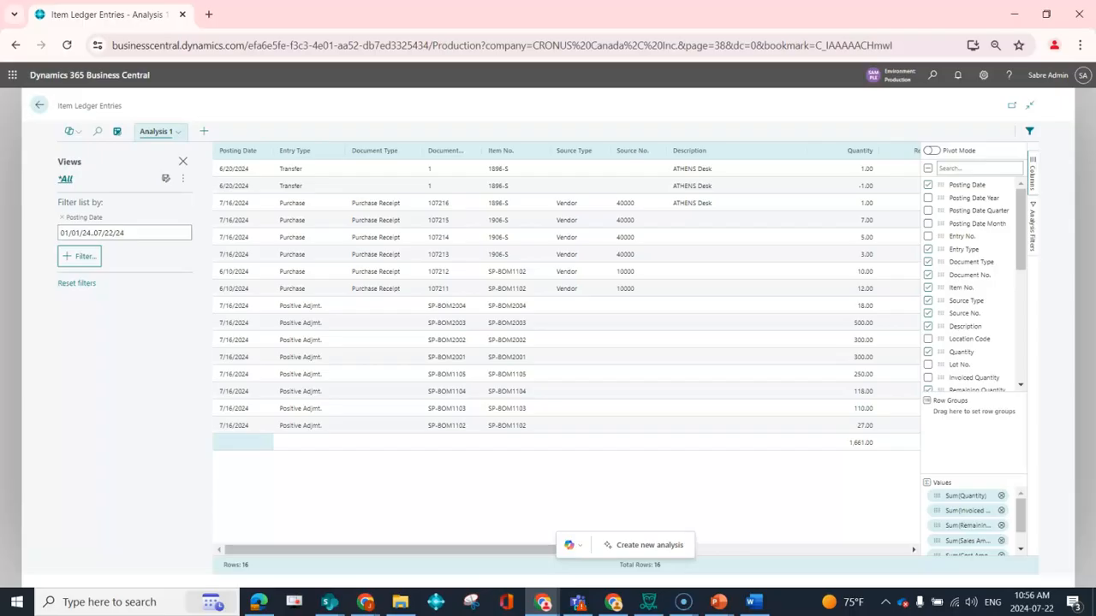
click(182, 161)
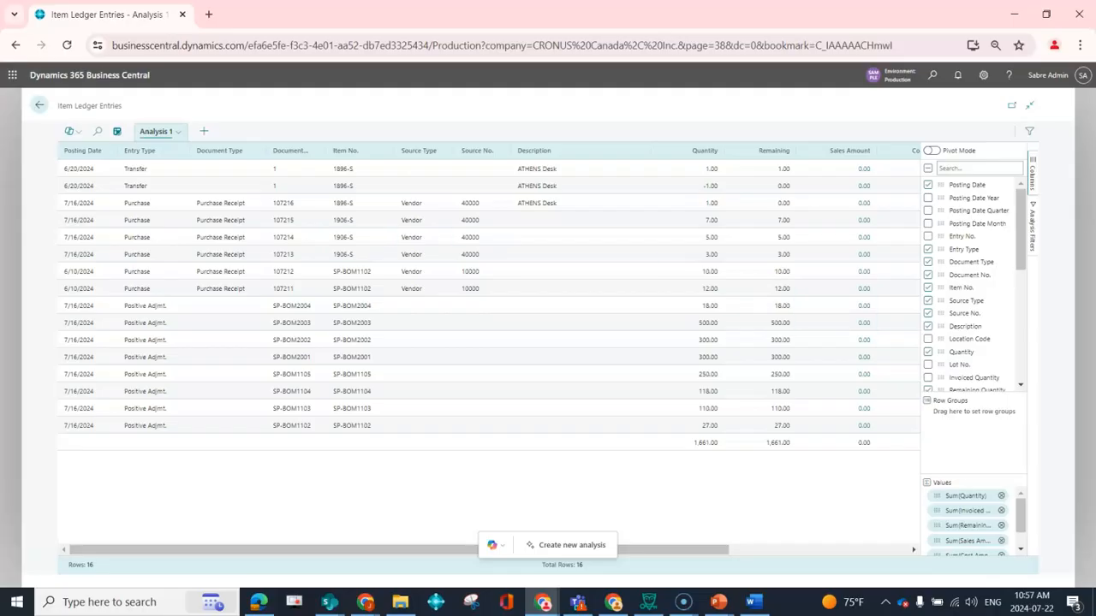
Show the Location Code column in the analysis
click(928, 339)
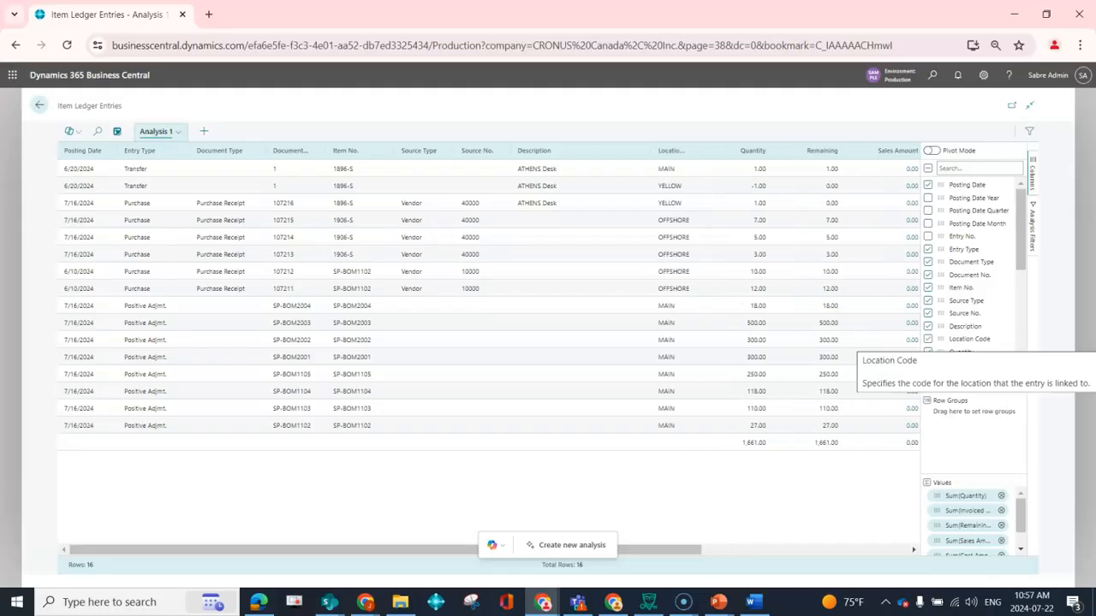
click(928, 339)
click(928, 339)
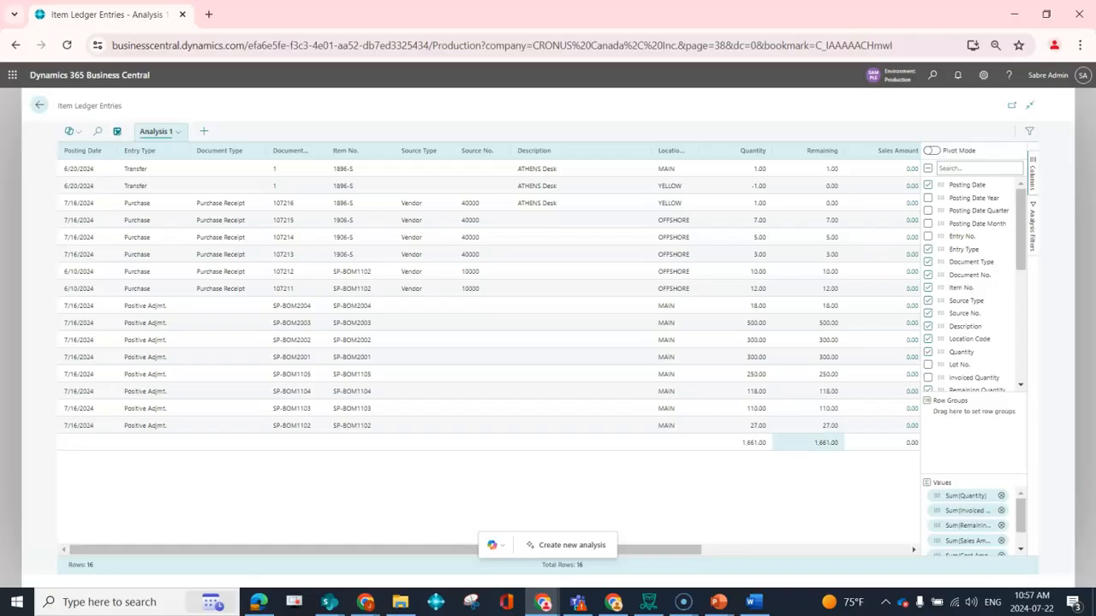
Group the analysis rows by Item No. and expand item 1896-S
scroll(974, 286, down, 4)
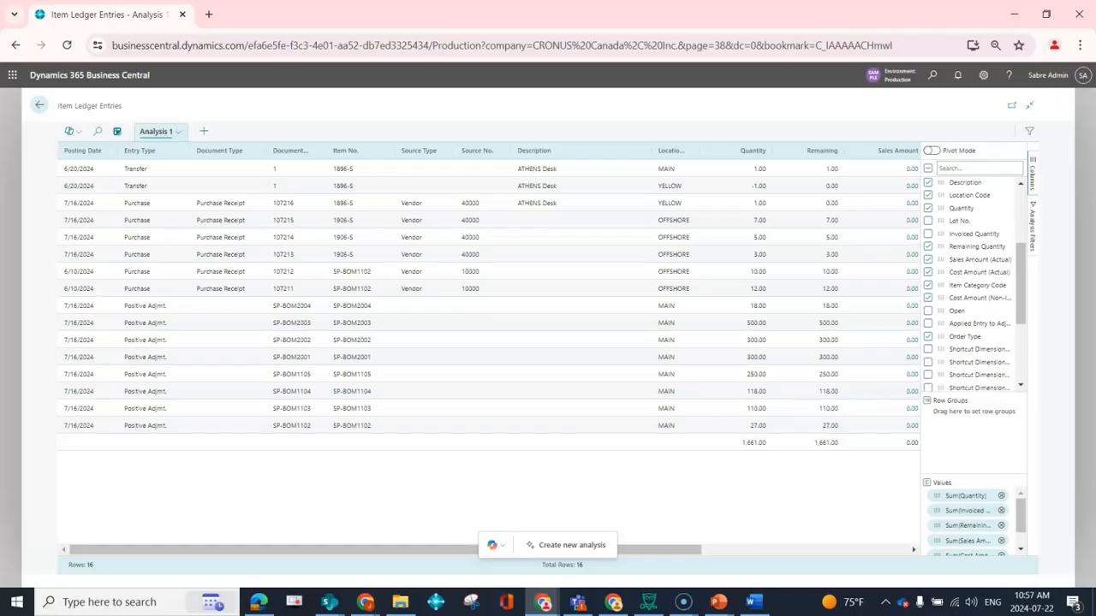
scroll(975, 287, down, 2)
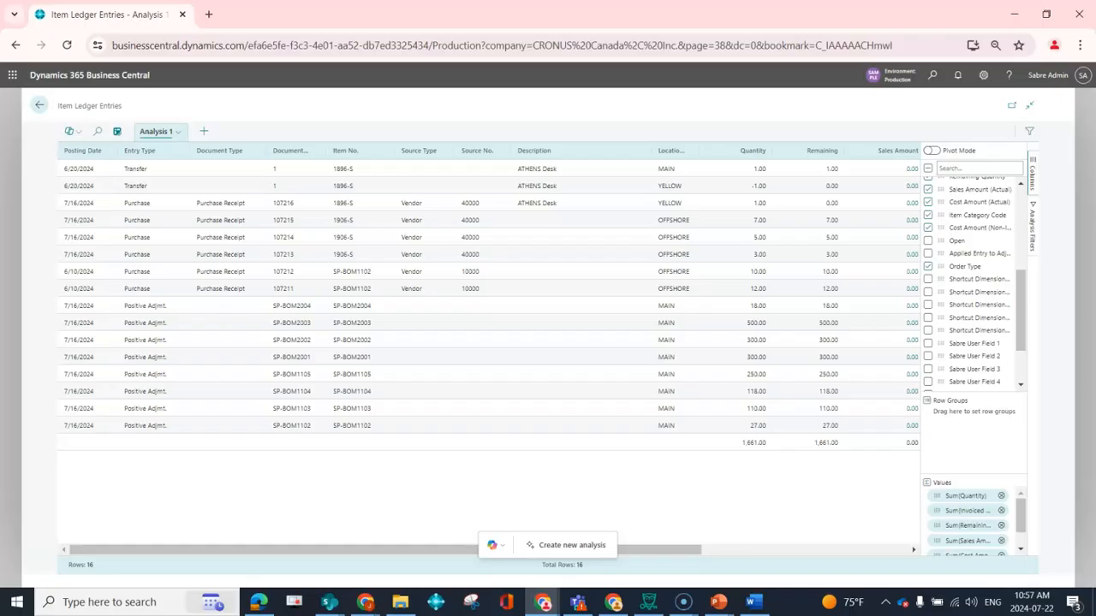
scroll(975, 286, down, 2)
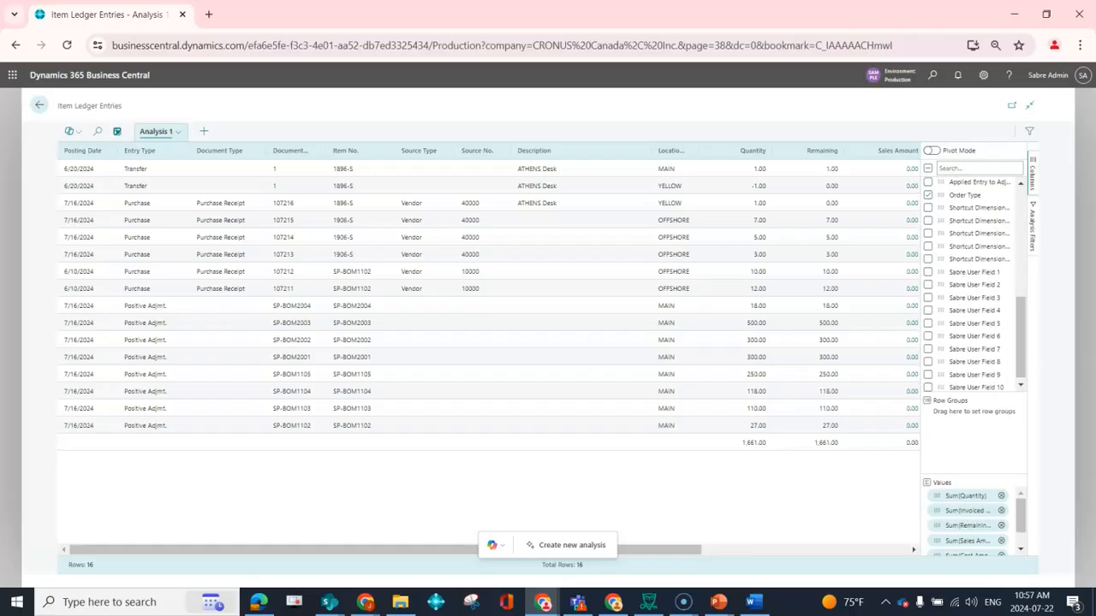
scroll(974, 370, down, 1)
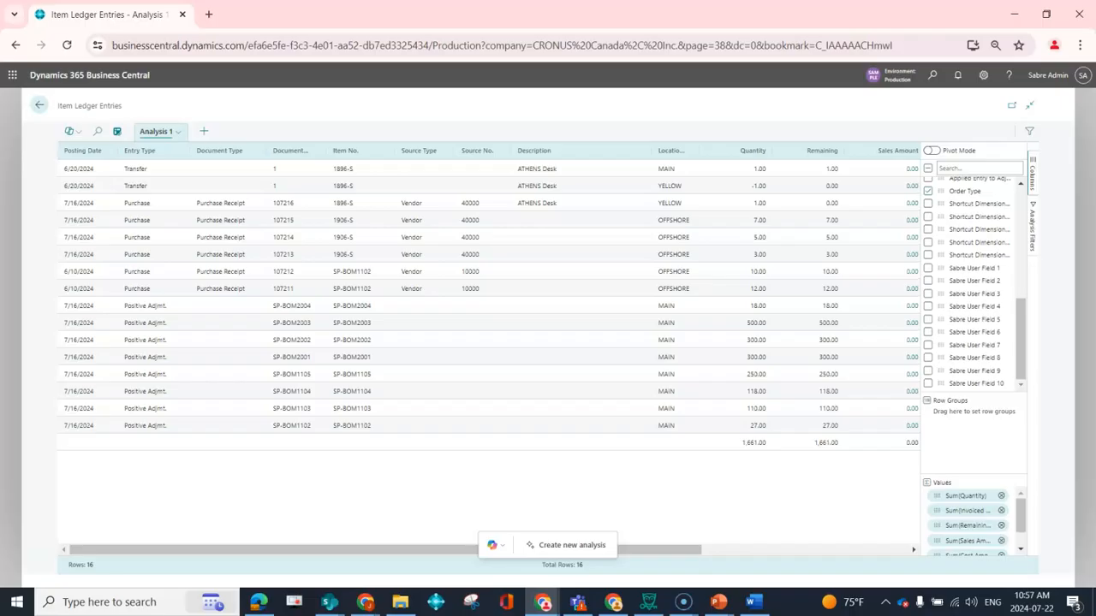
scroll(974, 370, up, 10)
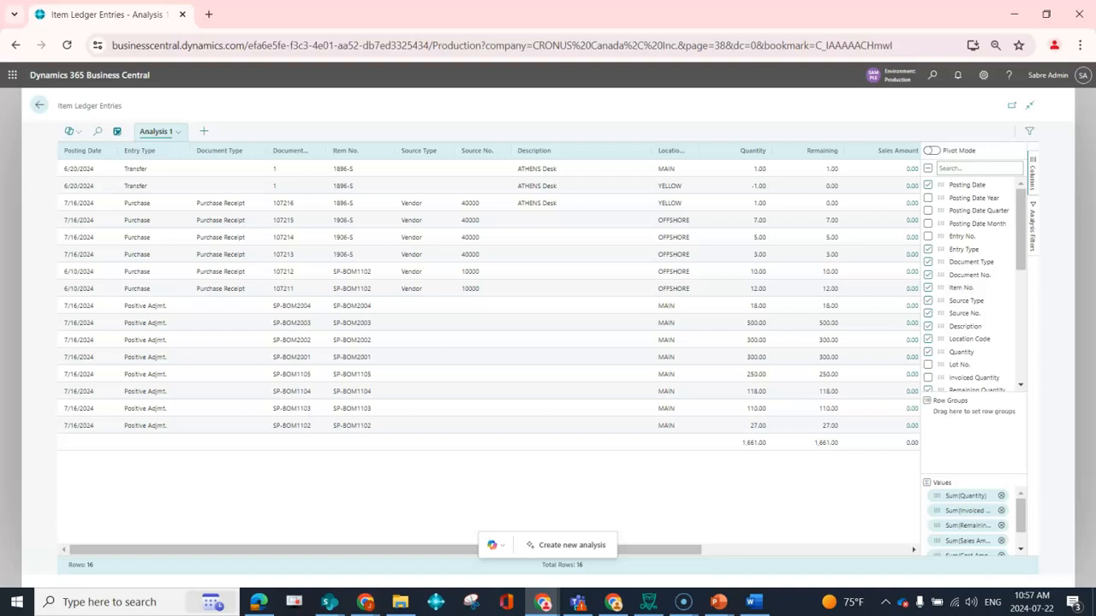
drag(959, 287, 976, 414)
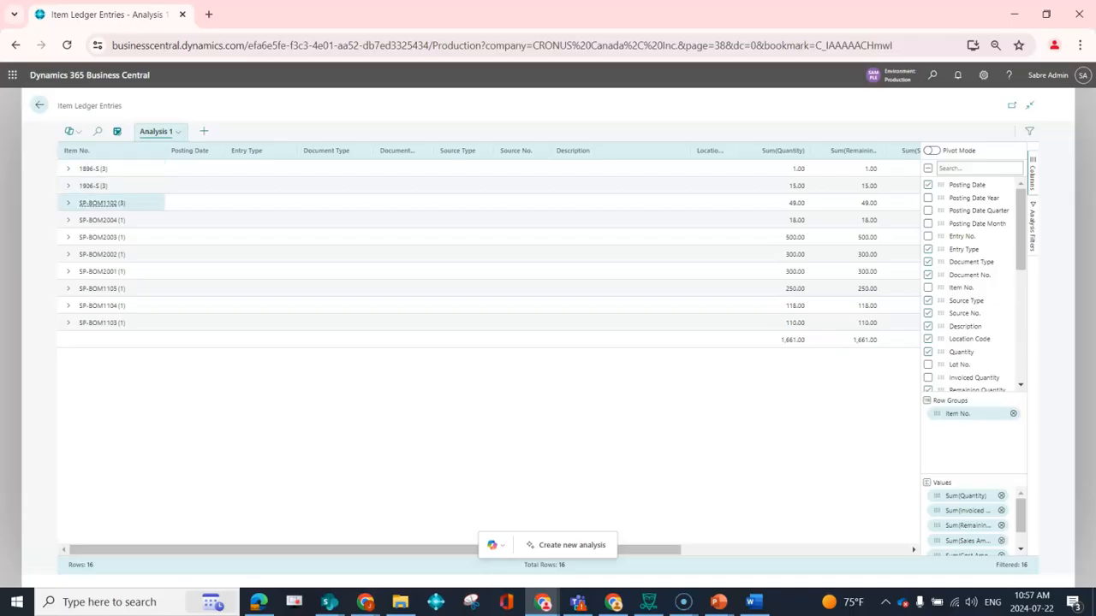
click(69, 169)
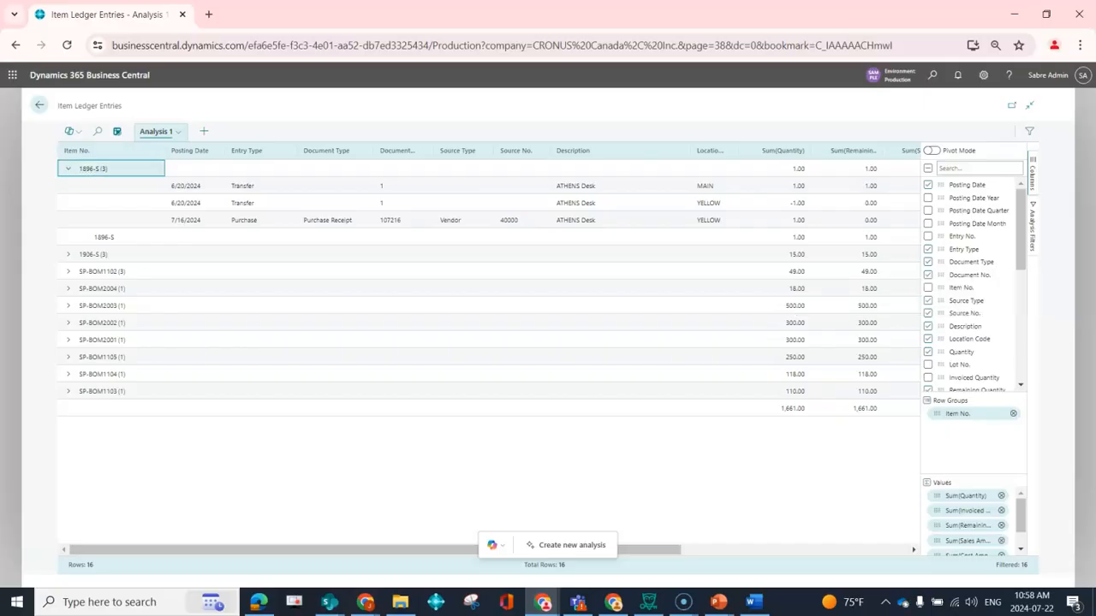
Add Document Type as the second row group and expand SP-BOM1102, SP-BOM2004, SP-BOM2003 and 1896-S, including its blank document type
drag(941, 262, 954, 433)
click(68, 203)
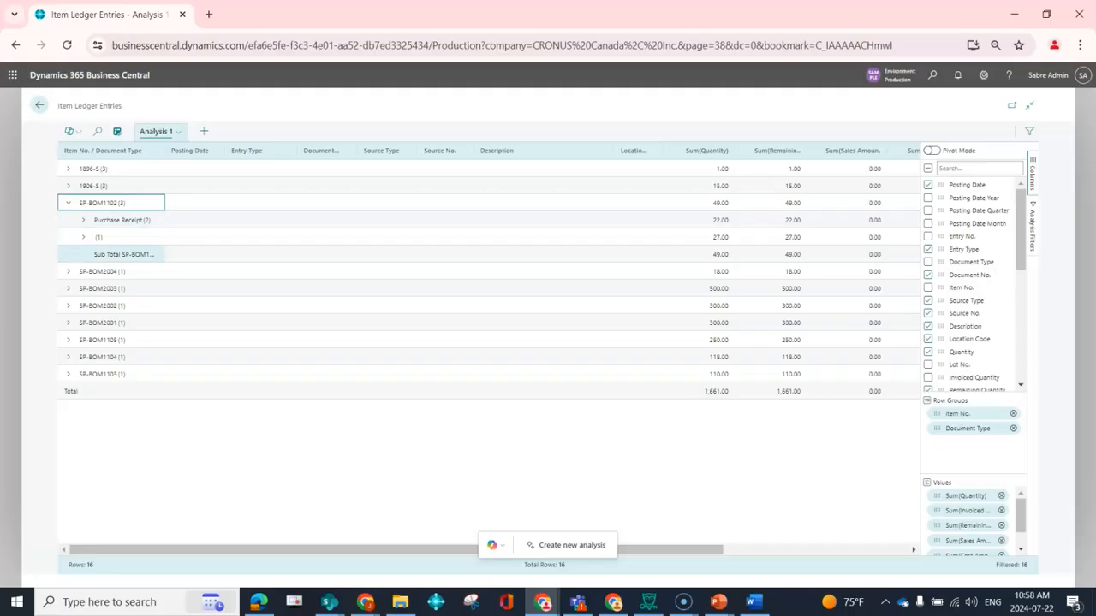
click(68, 271)
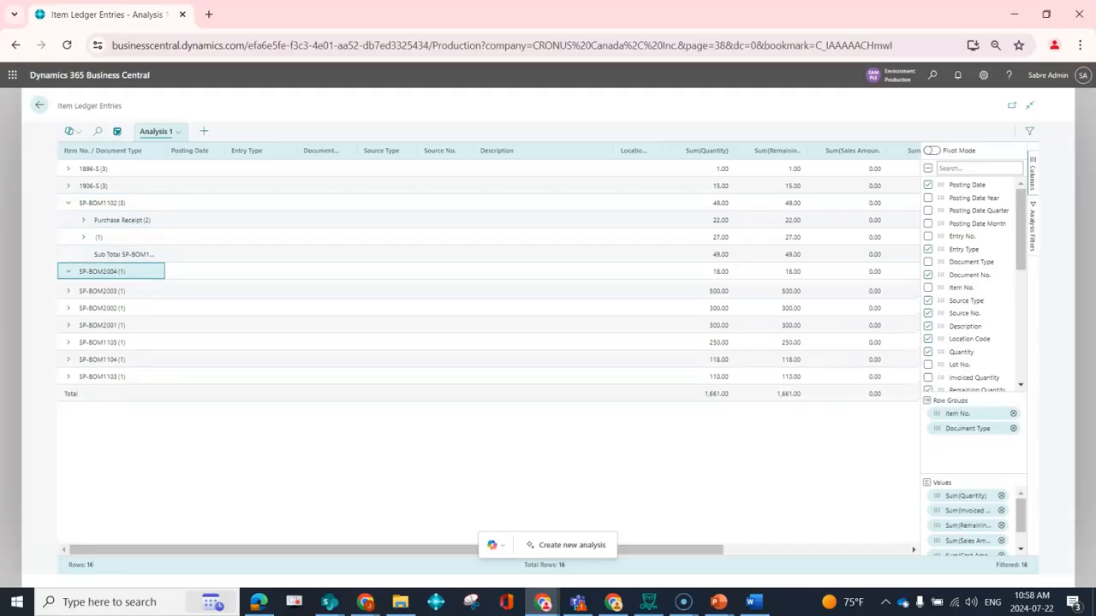
click(68, 323)
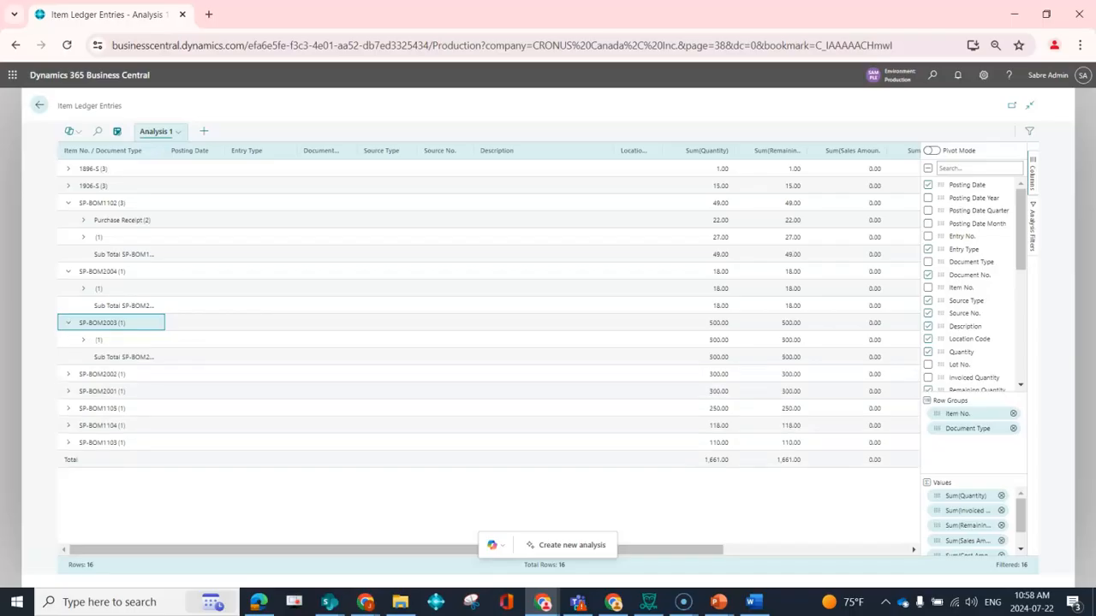
click(69, 169)
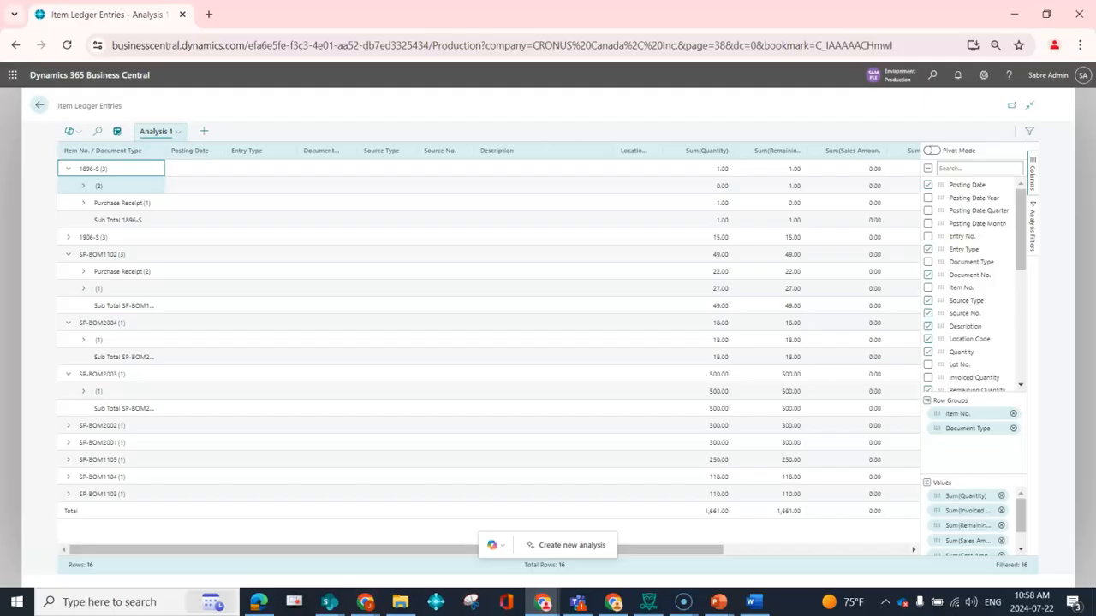
click(83, 185)
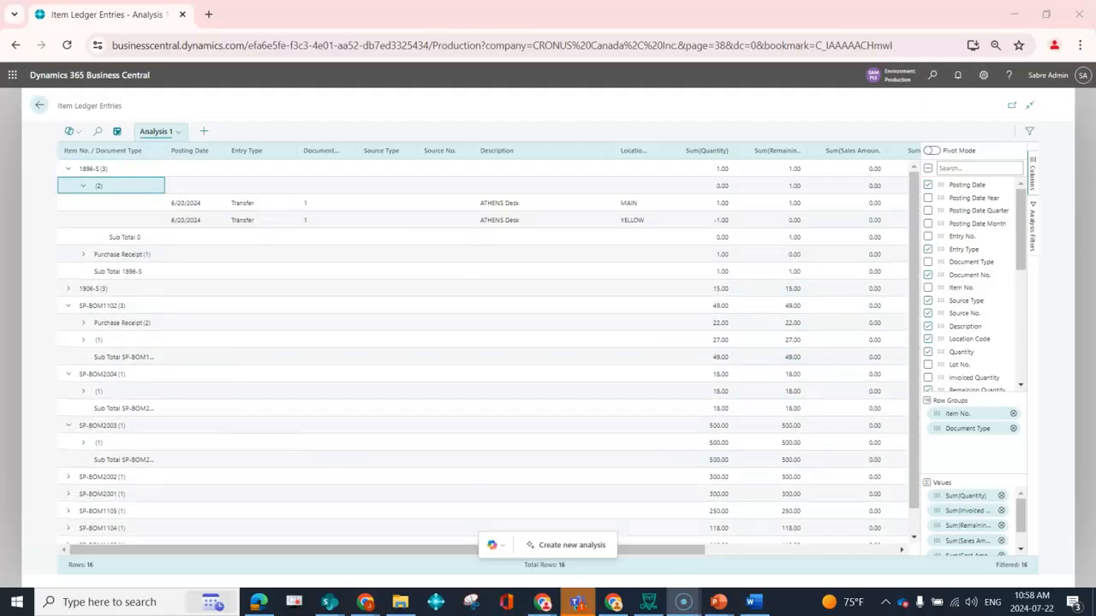
Turn on Pivot Mode and expand items 1896-S and 1906-S
click(977, 151)
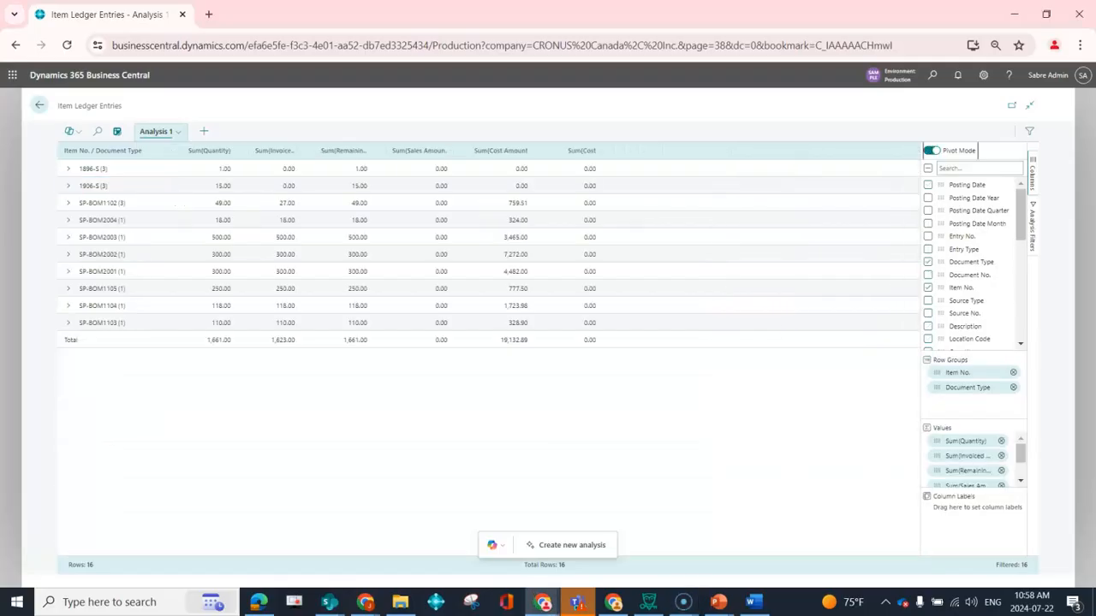
click(69, 169)
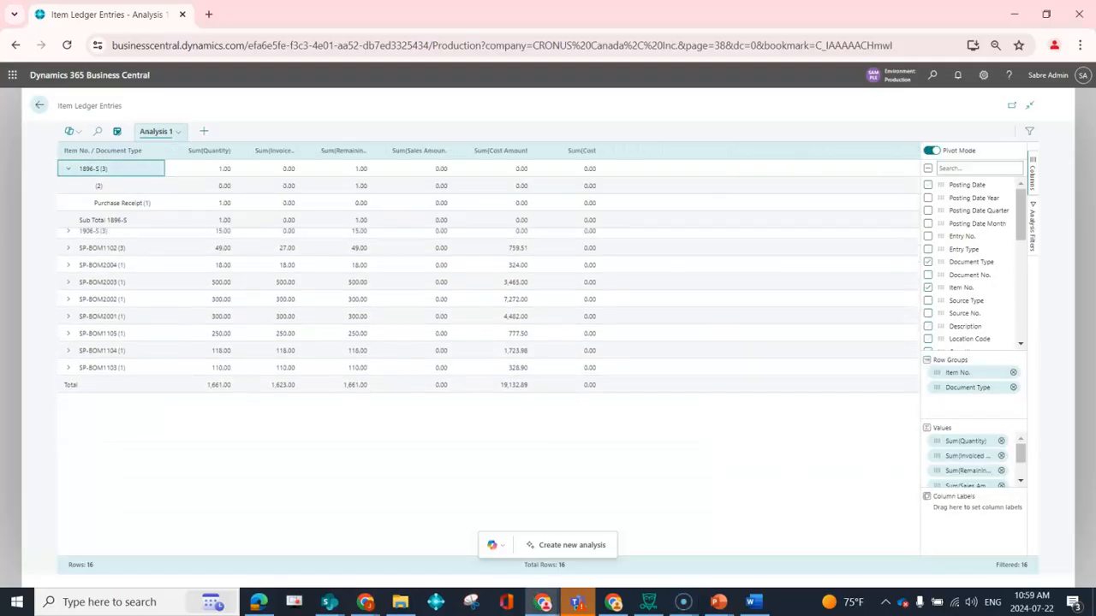
click(69, 237)
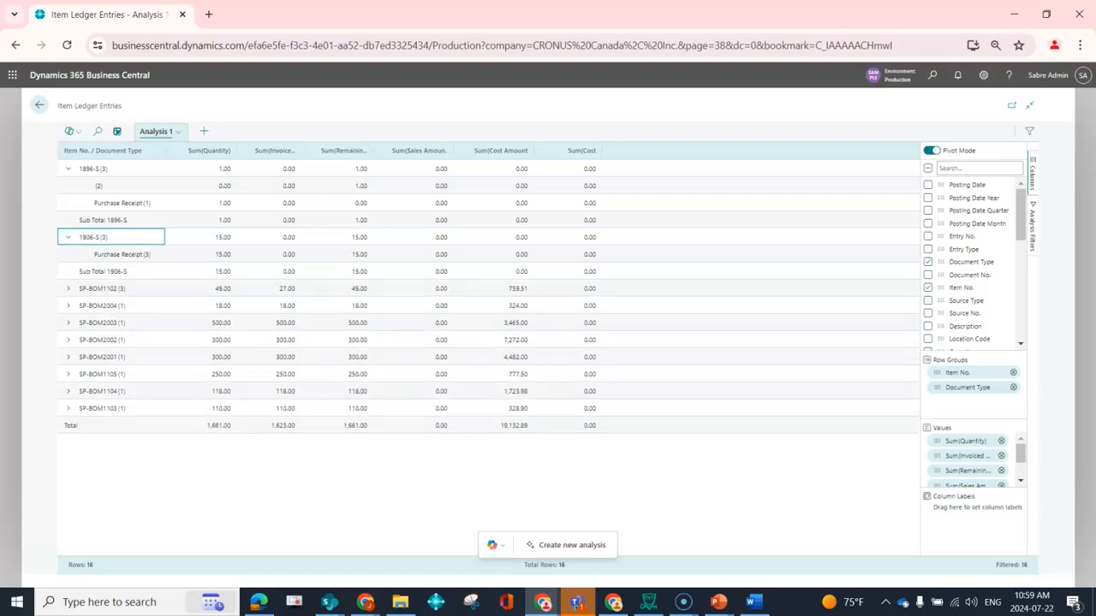
Turn Pivot Mode off and expand item 1896-S down to the entries with a blank document type
click(977, 150)
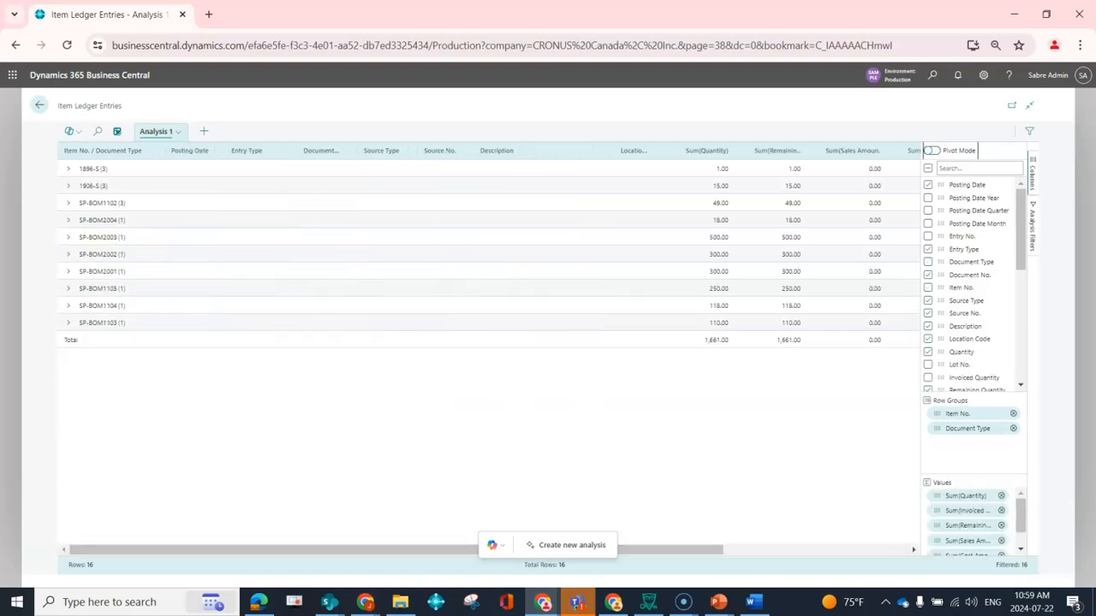
click(976, 151)
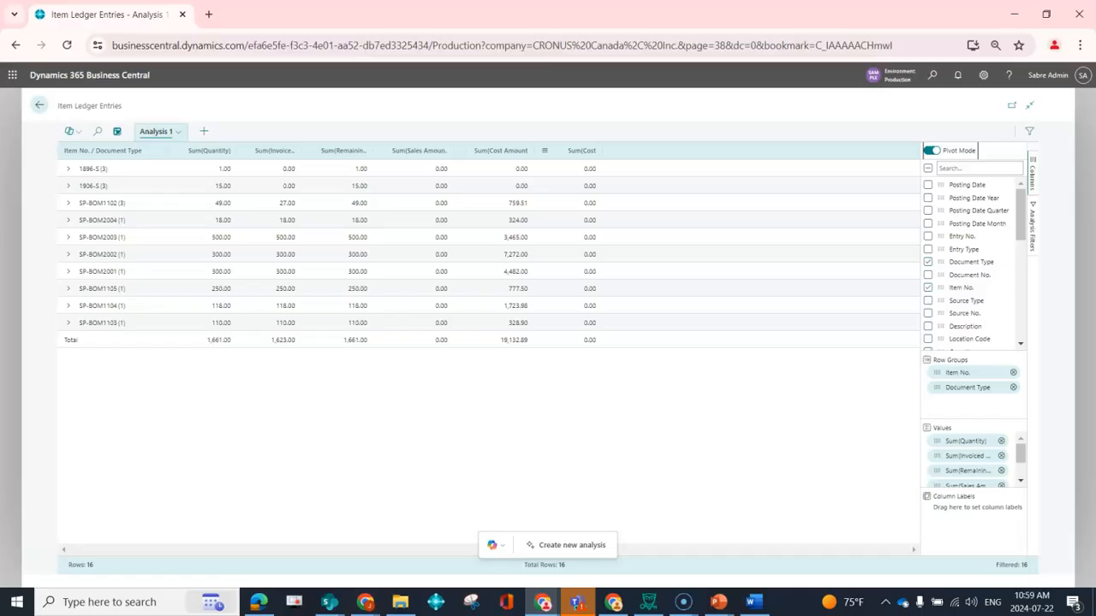
click(977, 151)
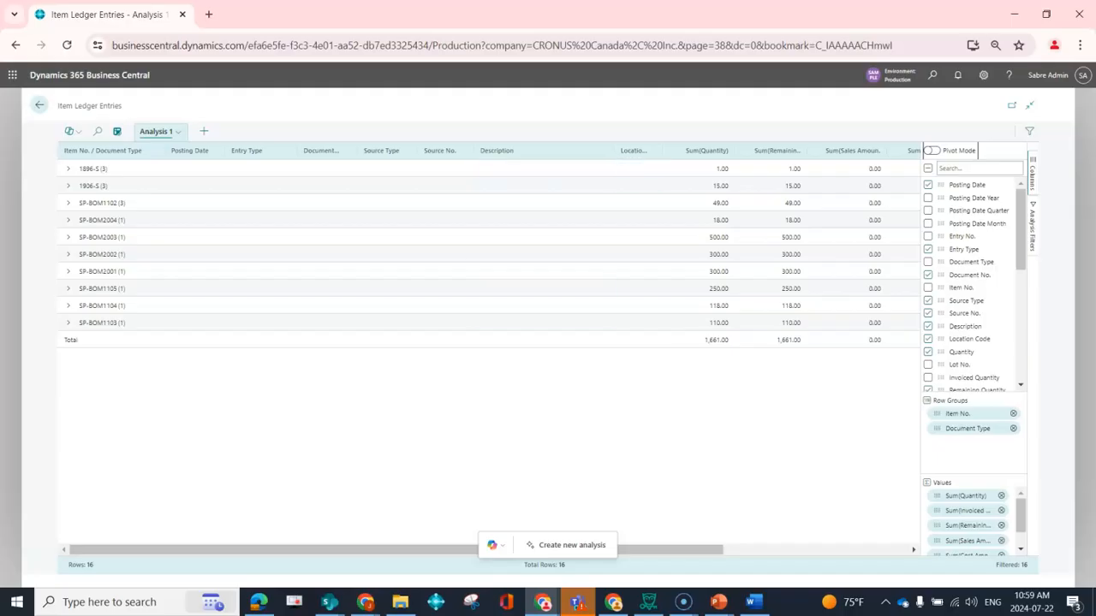
click(68, 169)
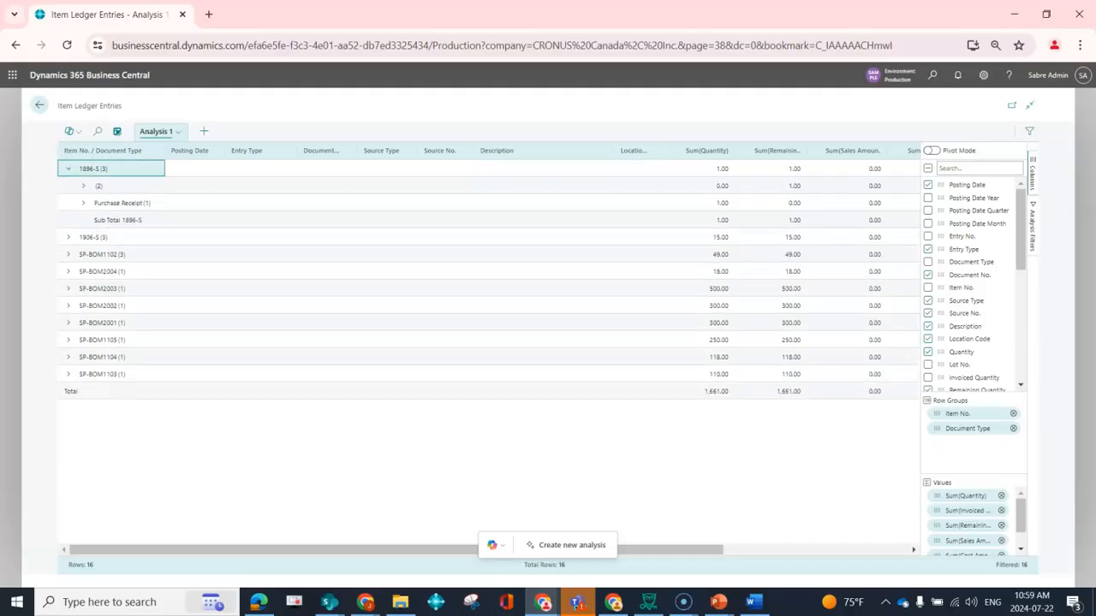
click(83, 186)
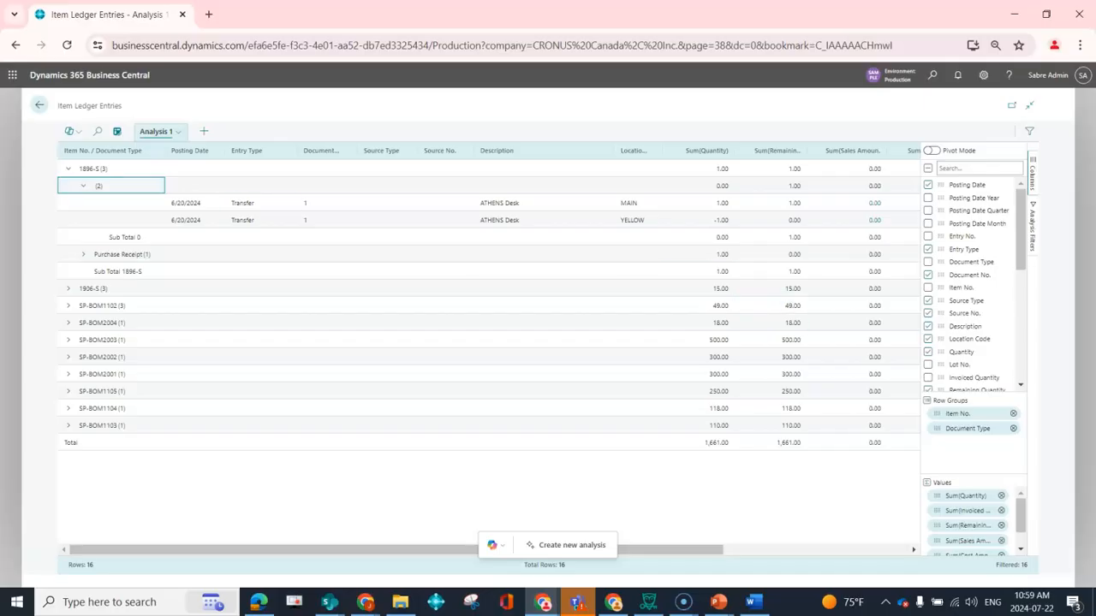
Remove both Cost Amount sums and the Sales Amount sum from the analysis values
drag(1020, 515, 1021, 529)
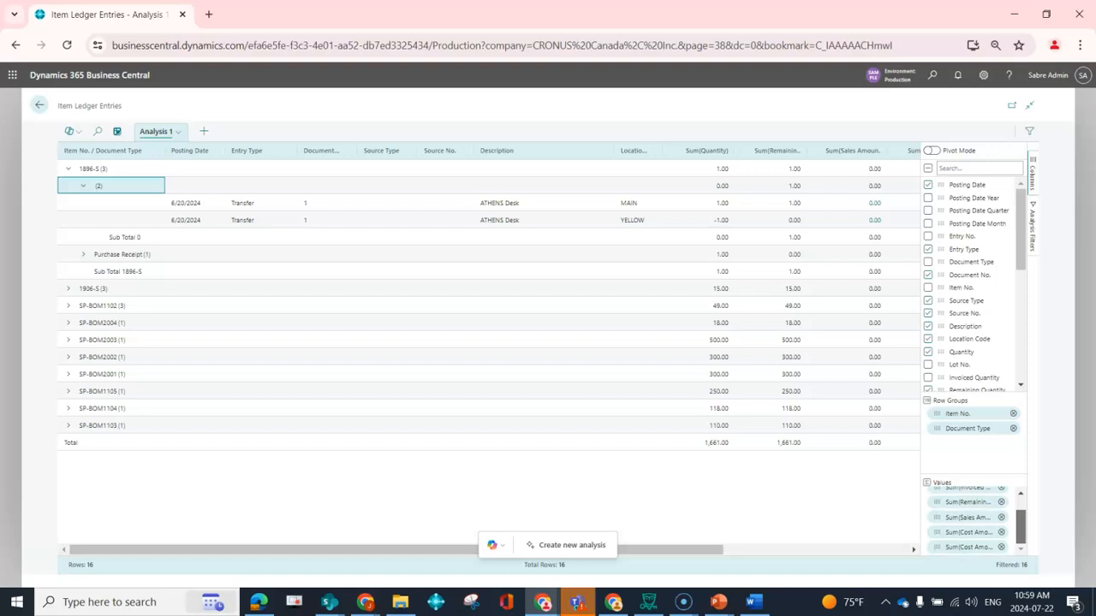
click(1001, 533)
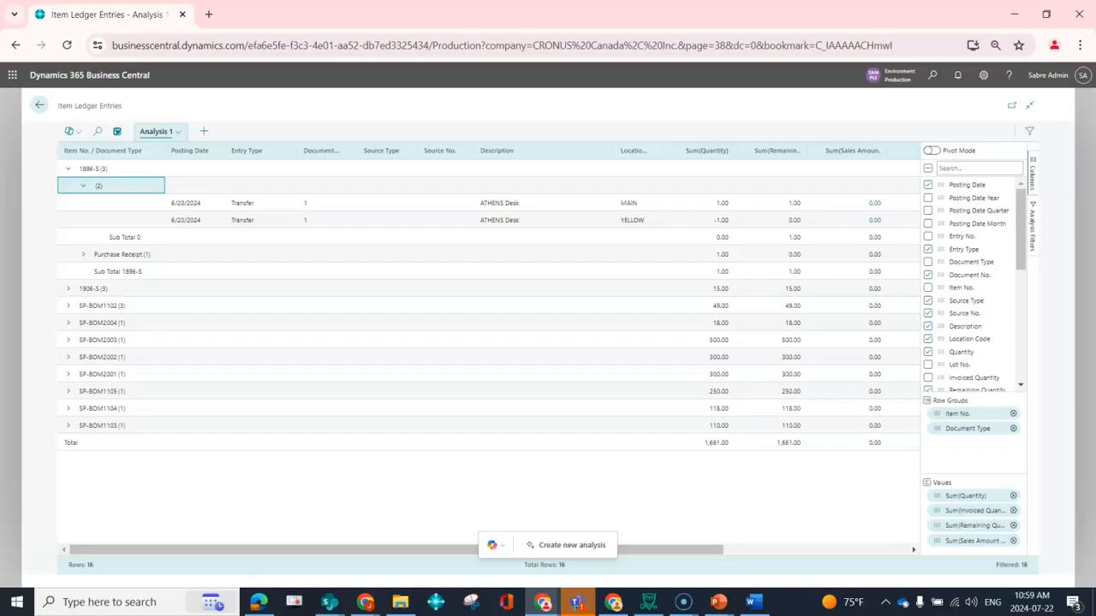
click(1013, 541)
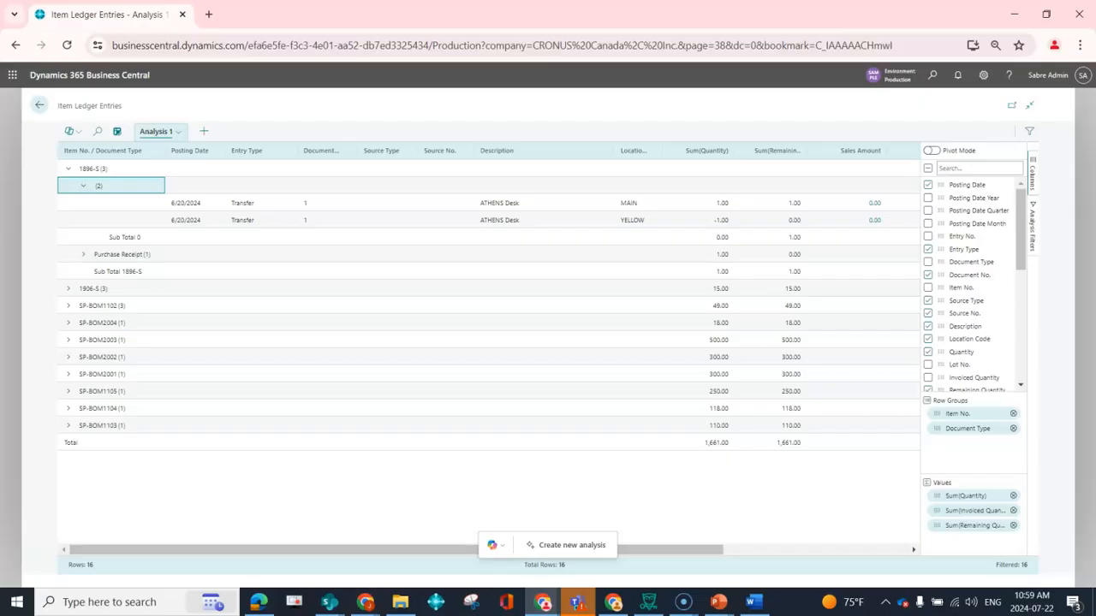
Add Sales Amount (Actual) to the analysis values as a sum
scroll(972, 282, down, 2)
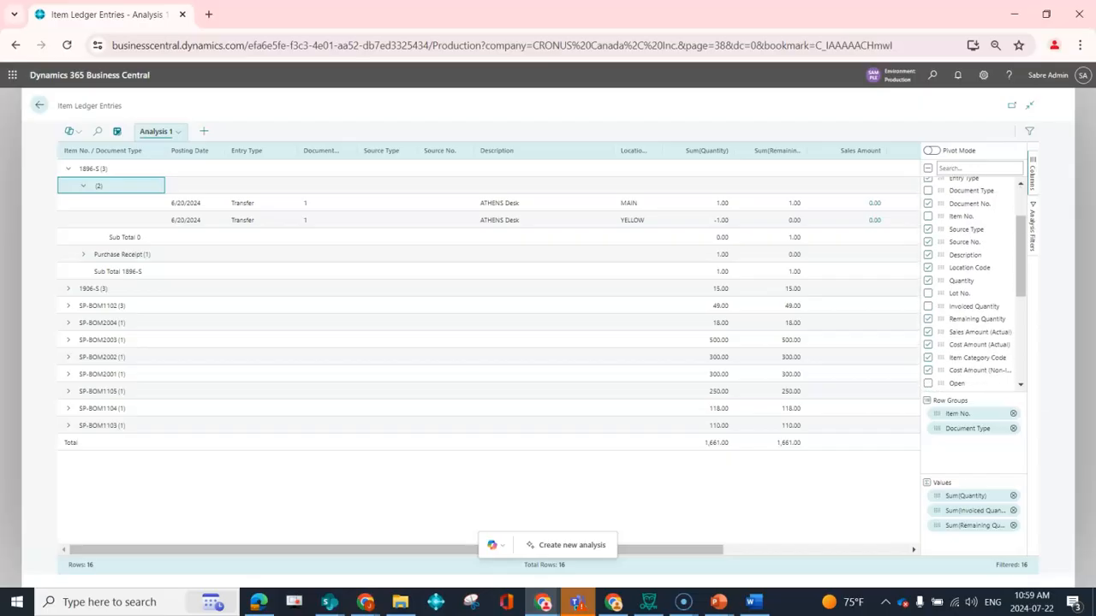
scroll(972, 282, down, 2)
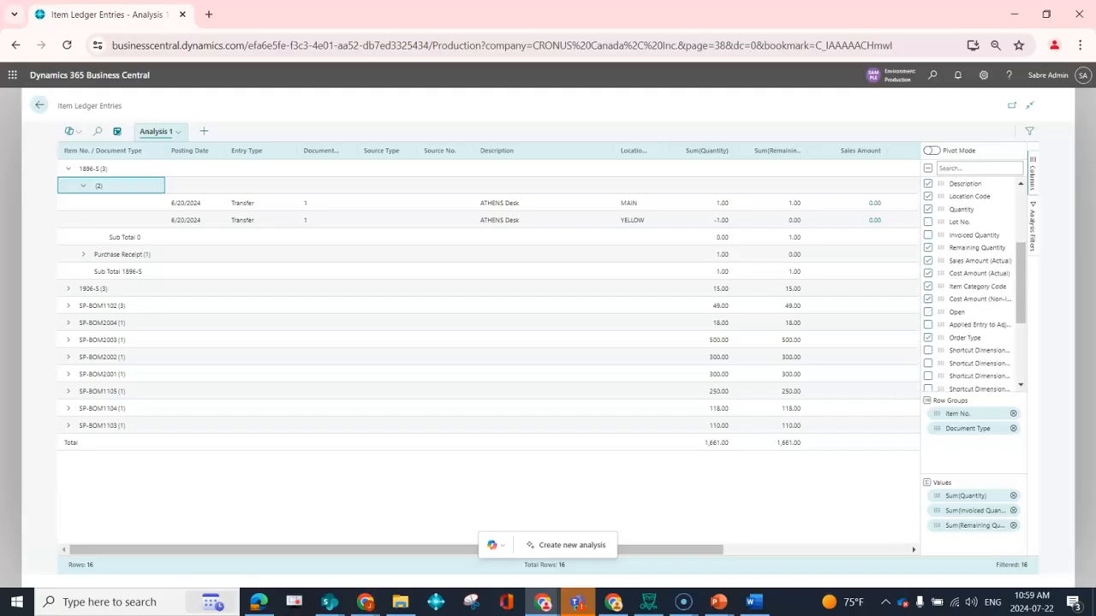
drag(978, 260, 967, 541)
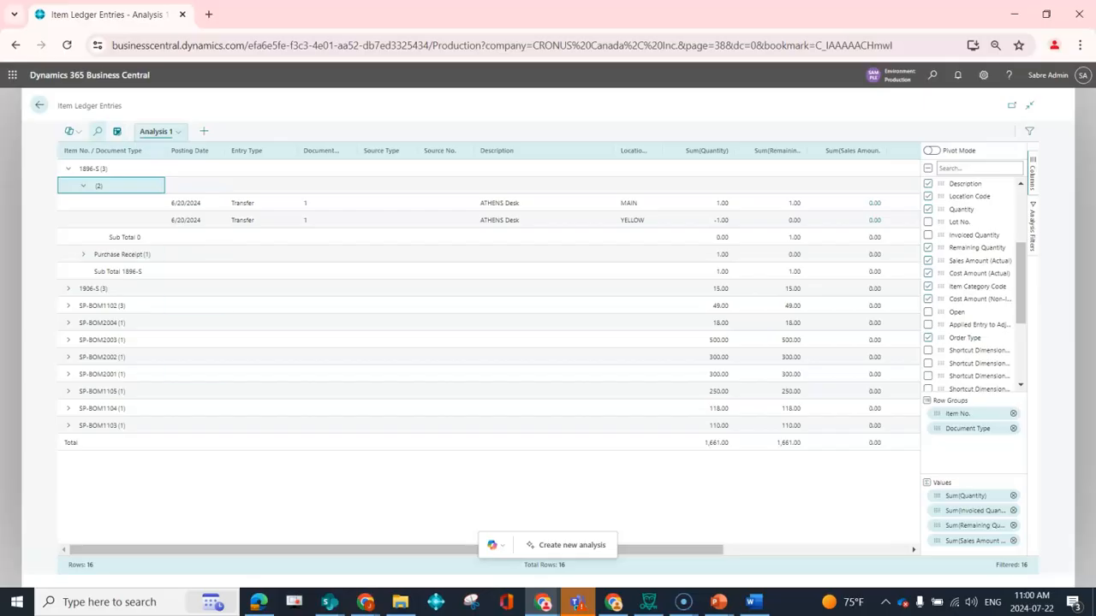
click(178, 132)
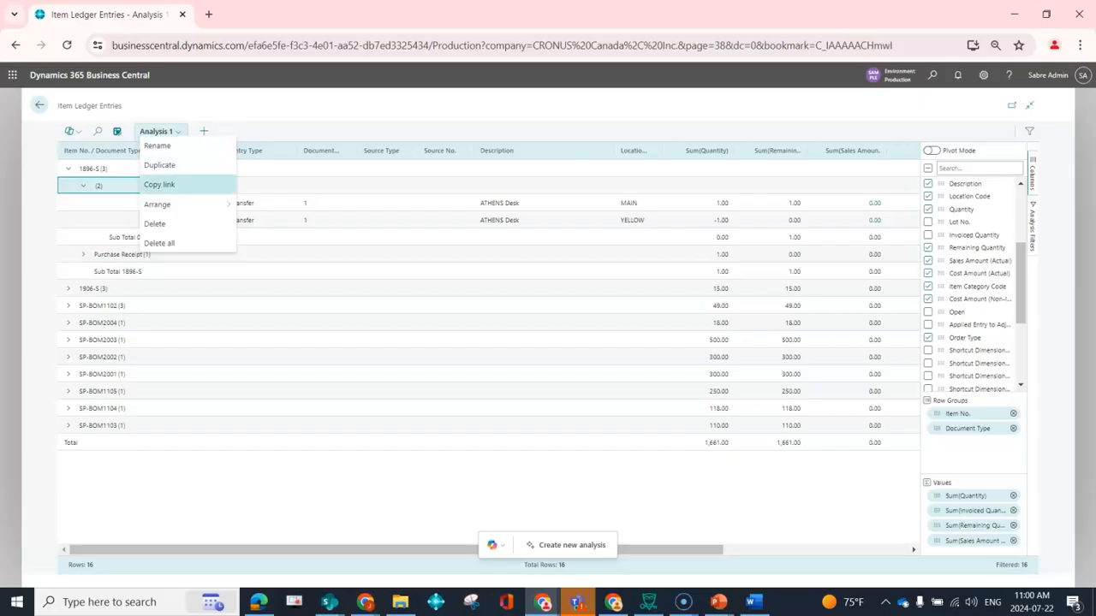
mouse_move(187, 205)
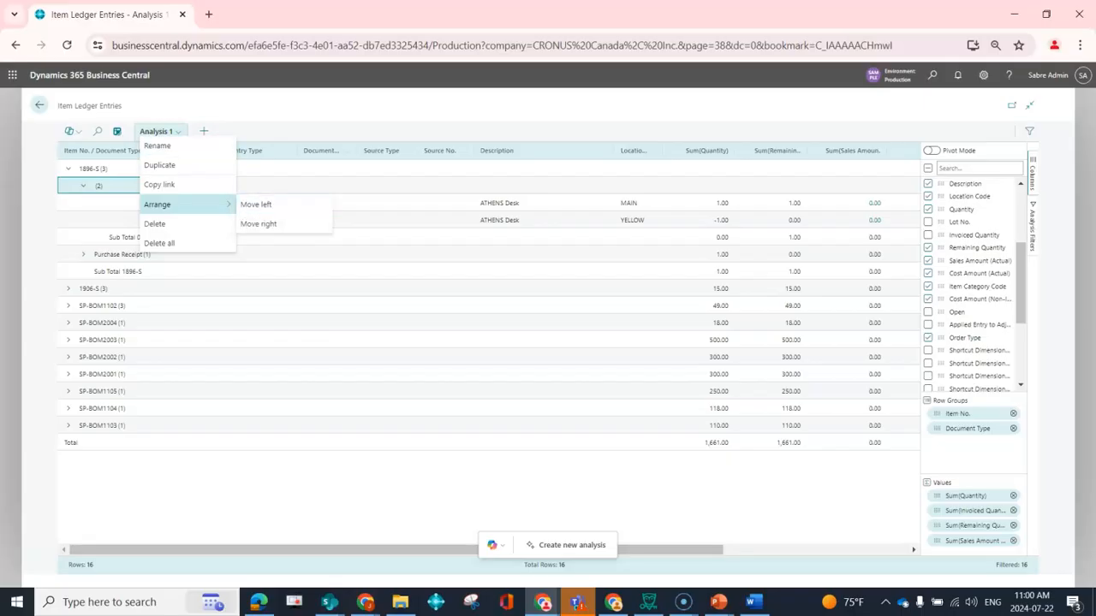
click(376, 488)
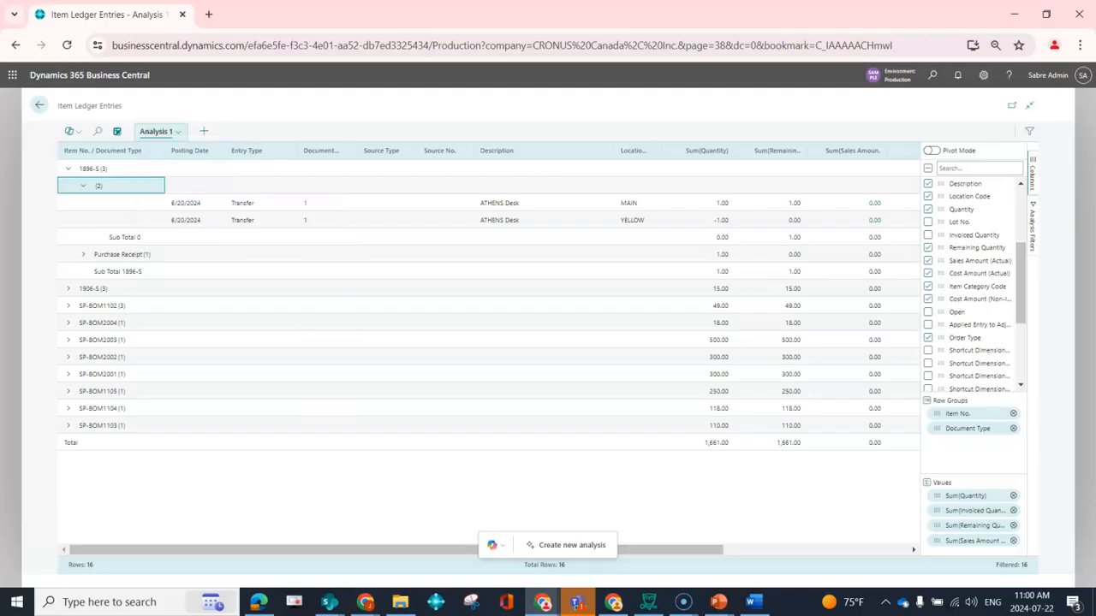